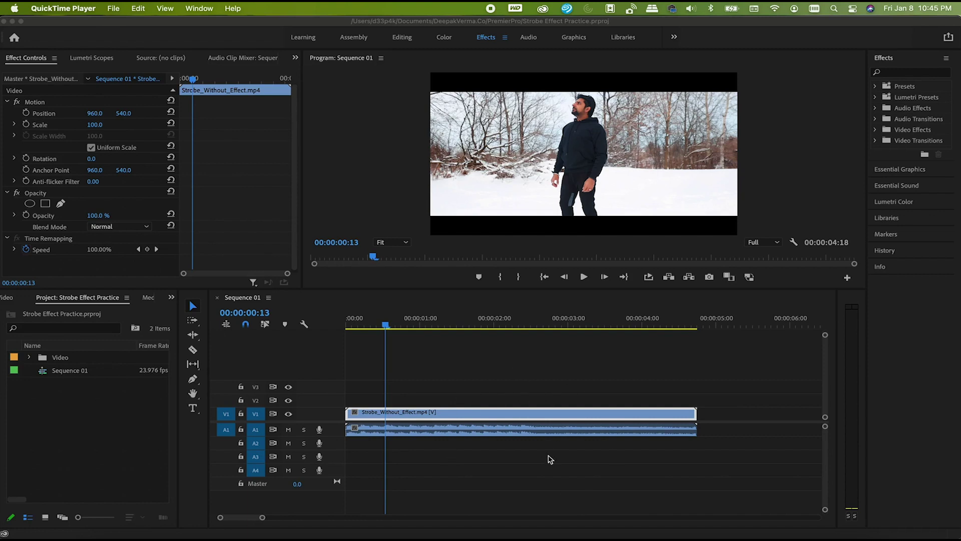
Step: Bring Premiere Pro with the Strobe Effect Practice project and the snow clip to the front
{"action": "left_click", "coordinate": [564, 465]}
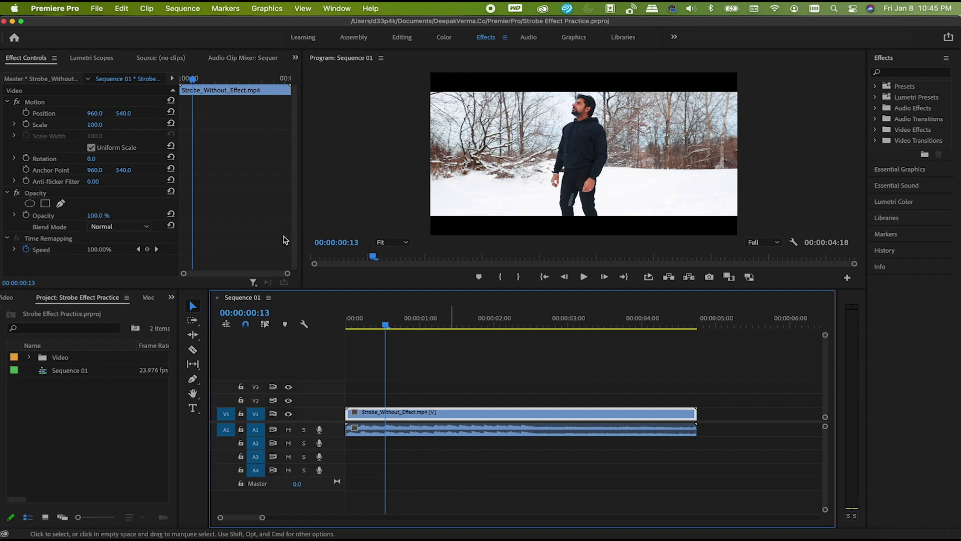
{"action": "left_click", "coordinate": [97, 9]}
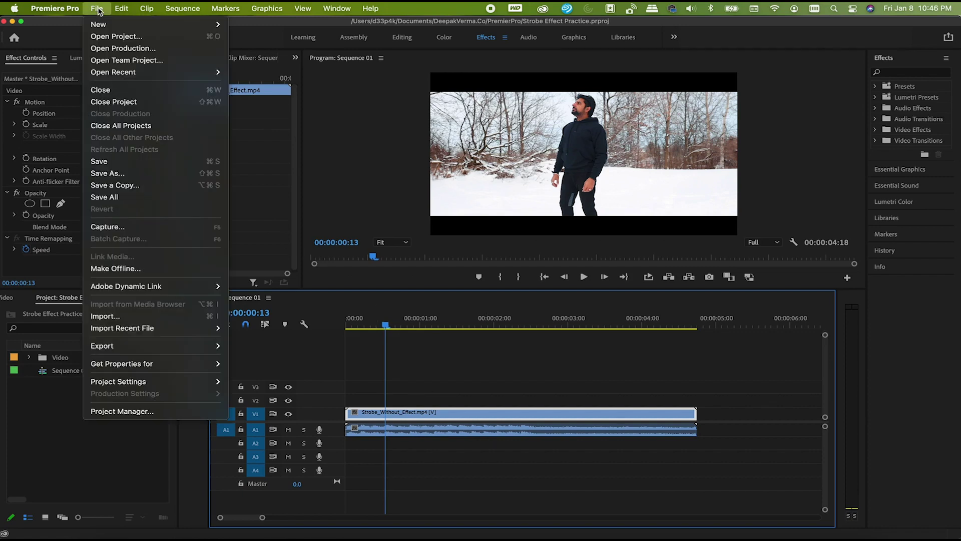
Step: Create a 1920×1080, 23.976 fps Black Video item from File > New > Black Video
{"action": "mouse_move", "coordinate": [121, 26]}
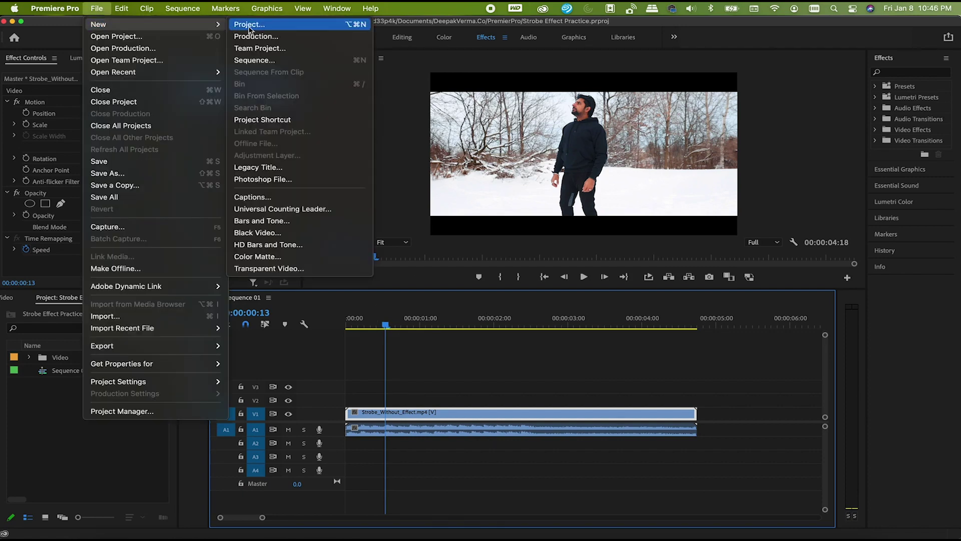
{"action": "left_click", "coordinate": [258, 233]}
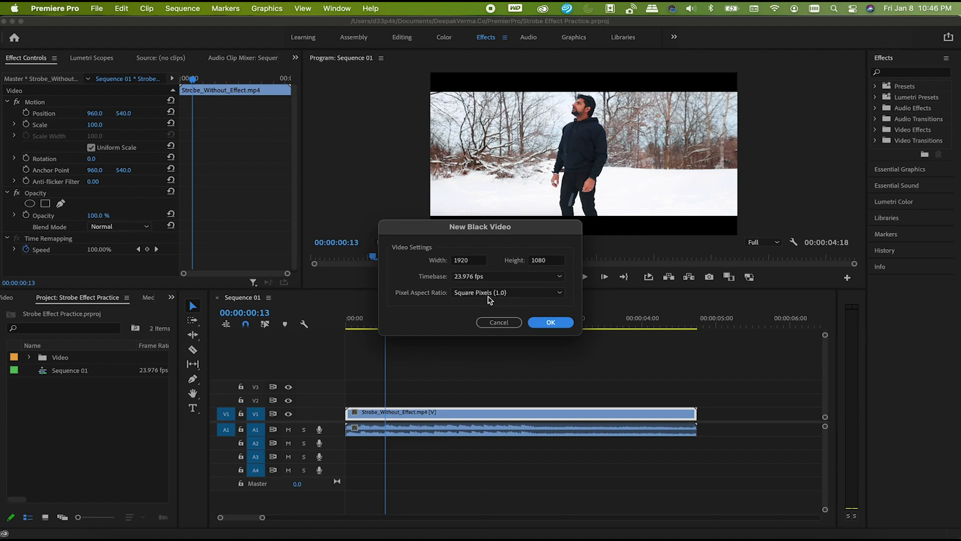
{"action": "left_click", "coordinate": [551, 323]}
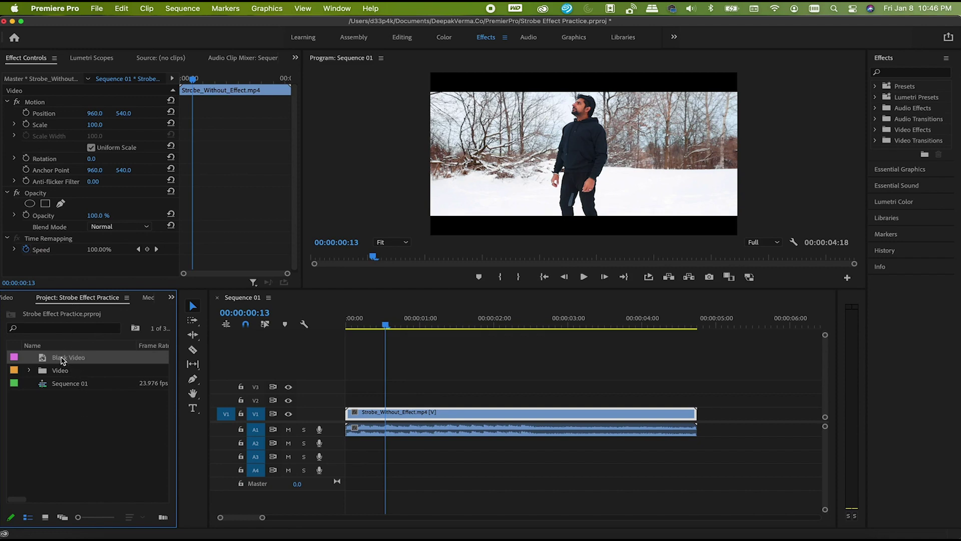
Step: Place the Black Video on V2, trim it to end with the snow clip, and rewind the playhead
{"action": "left_click_drag", "start_coordinate": [61, 360], "coordinate": [340, 405]}
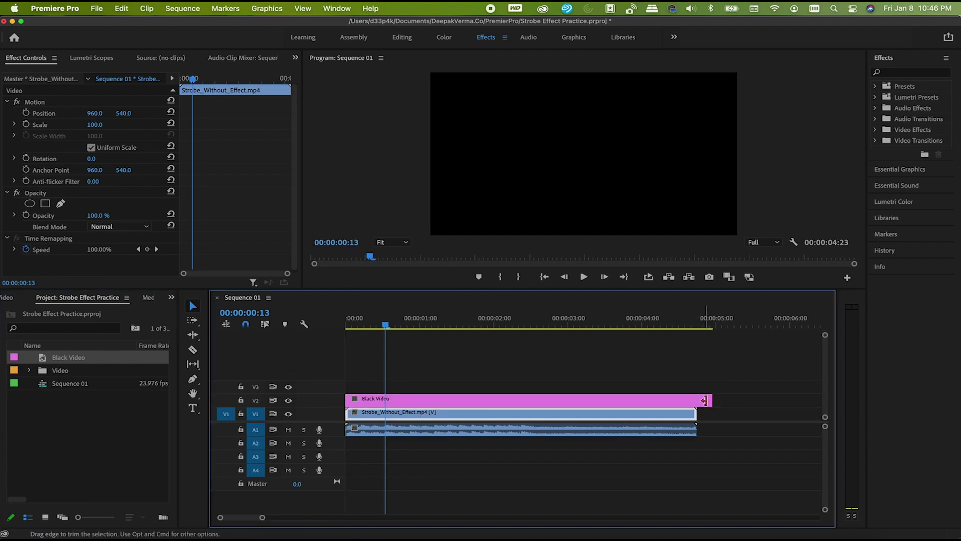
{"action": "left_click_drag", "start_coordinate": [710, 399], "coordinate": [696, 399]}
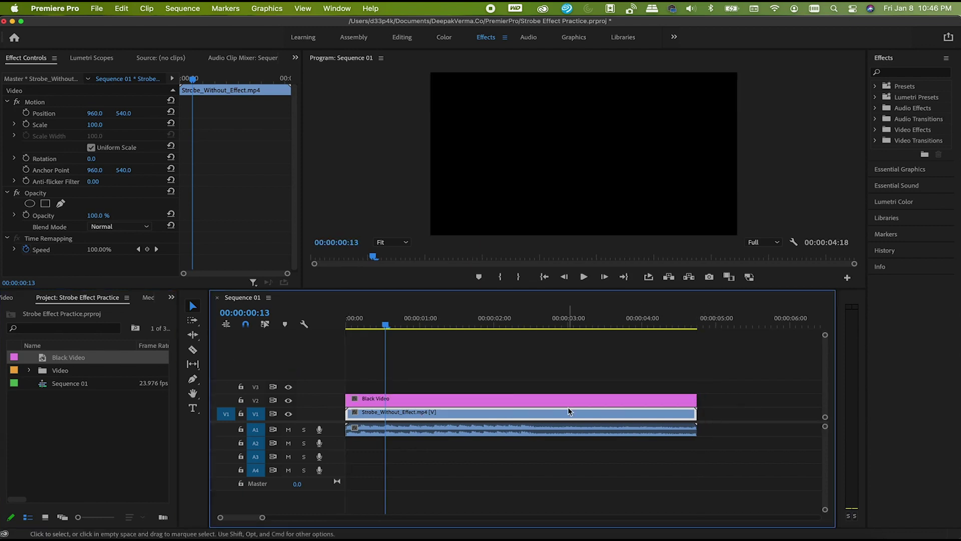
{"action": "left_click_drag", "start_coordinate": [386, 326], "coordinate": [274, 336]}
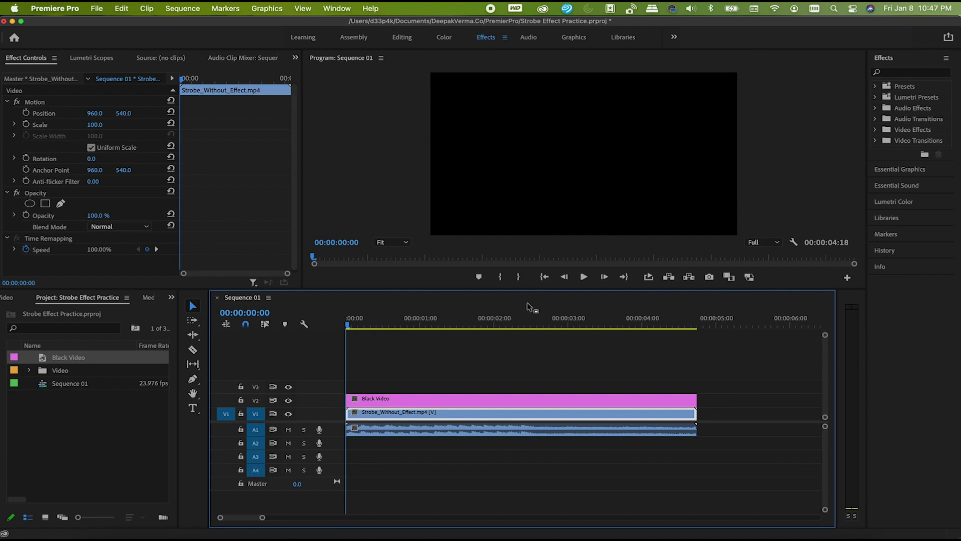
Step: Razor-cut the Black Video at 00:00:02:14 and delete the piece after the cut
{"action": "left_click", "coordinate": [584, 277]}
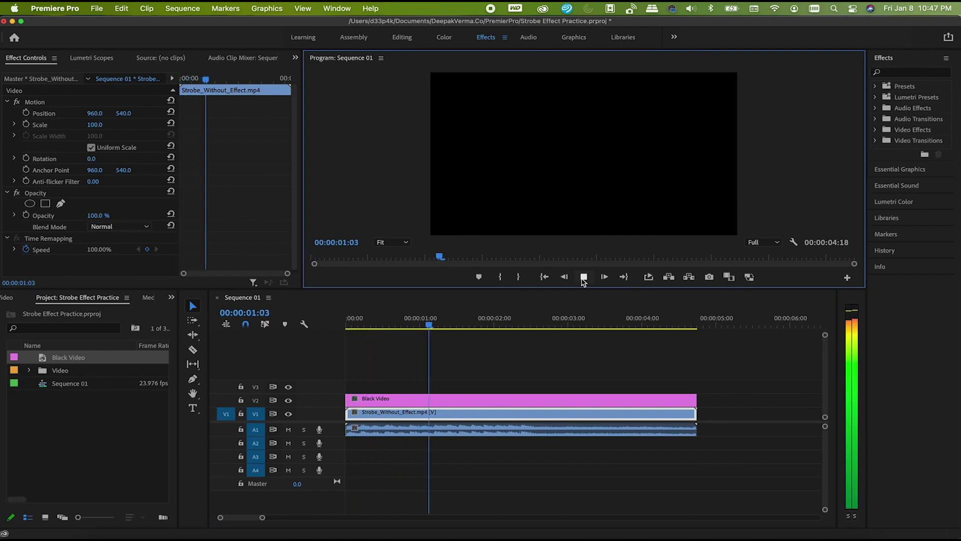
{"action": "left_click", "coordinate": [538, 326]}
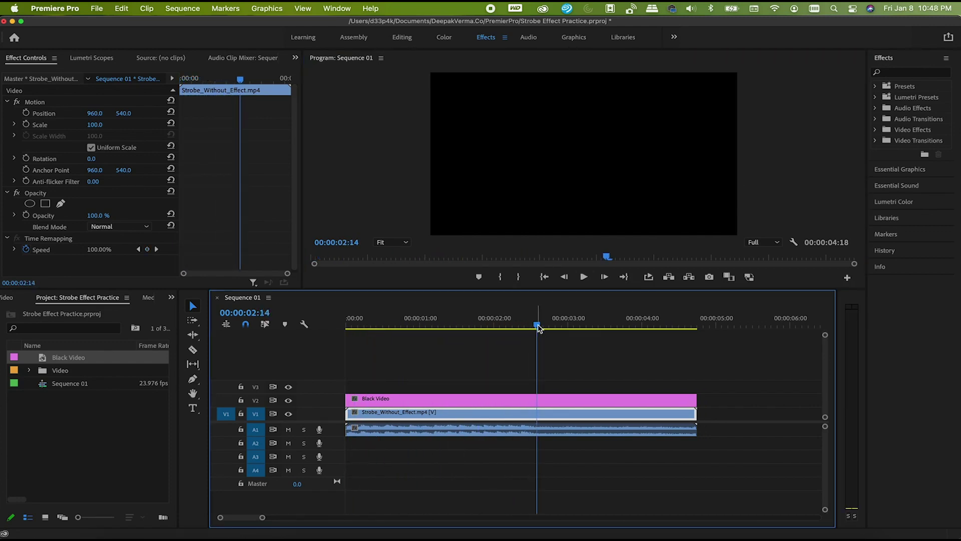
{"action": "left_click", "coordinate": [193, 349]}
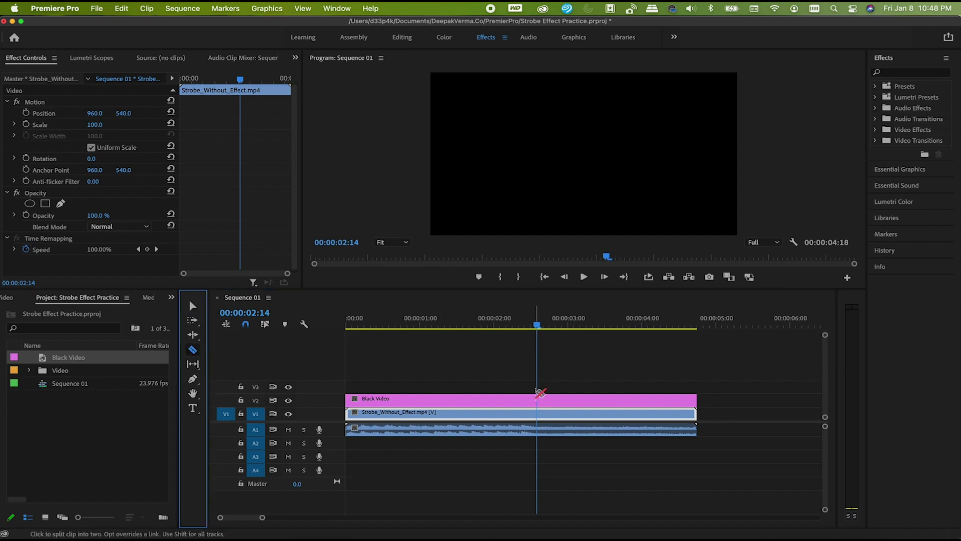
{"action": "left_click", "coordinate": [540, 398]}
{"action": "left_click", "coordinate": [193, 306]}
{"action": "left_click", "coordinate": [570, 399]}
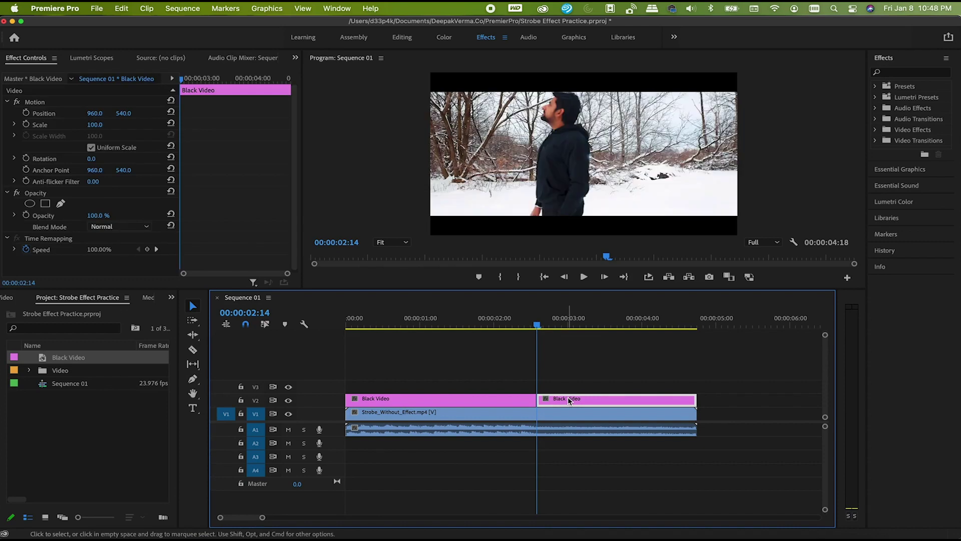
{"action": "key", "text": "Delete"}
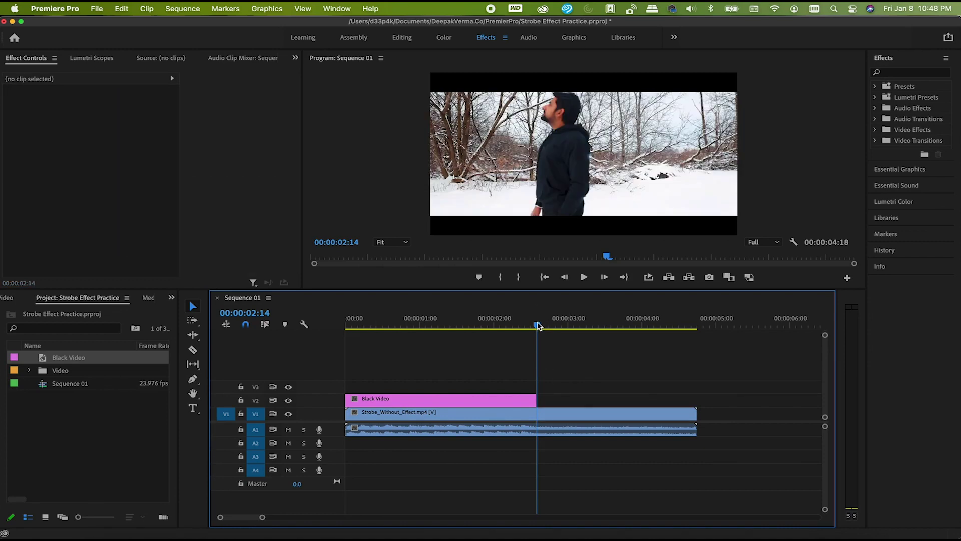
Step: Rewind the playhead, zoom in, and razor-cut the Black Video at frames 1 and 3
{"action": "left_click_drag", "start_coordinate": [538, 327], "coordinate": [302, 326]}
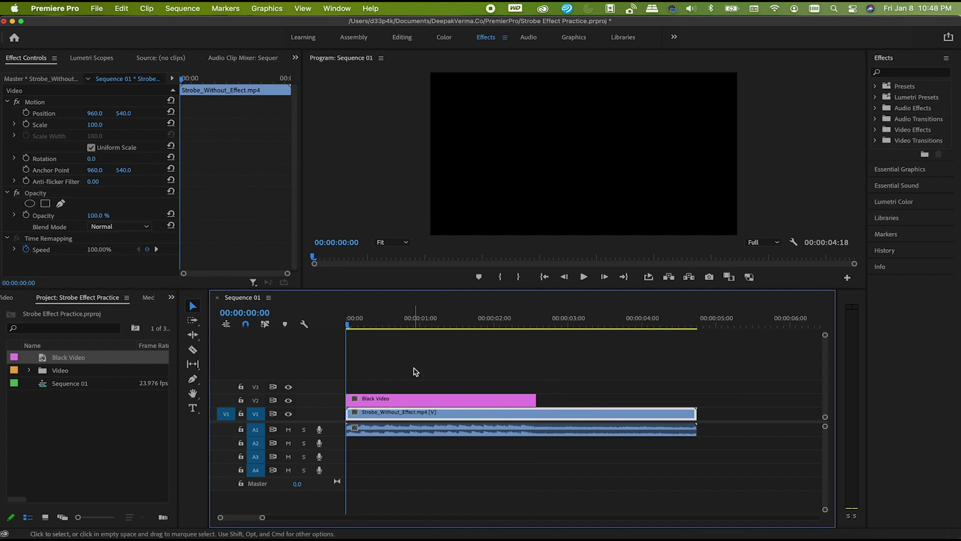
{"action": "left_click_drag", "start_coordinate": [262, 517], "coordinate": [251, 517]}
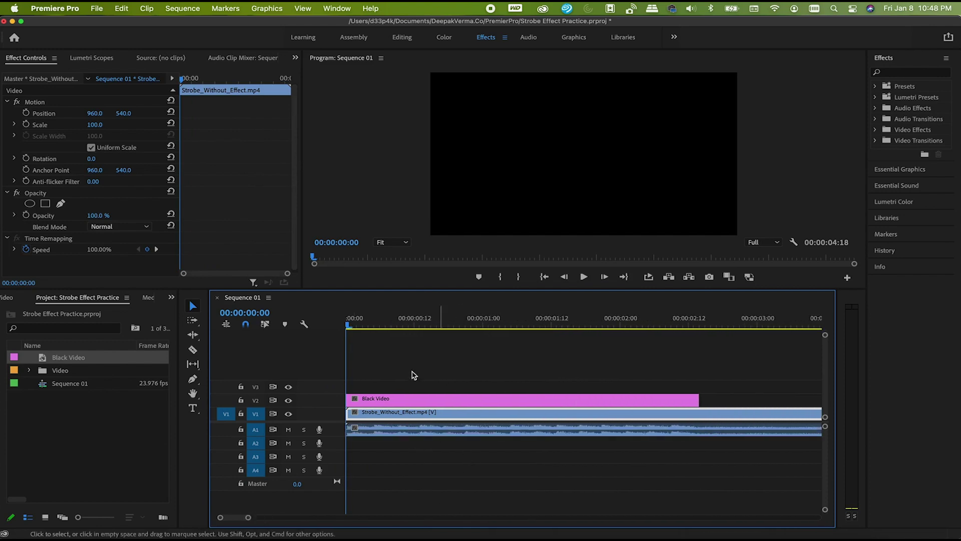
{"action": "key", "text": "Right"}
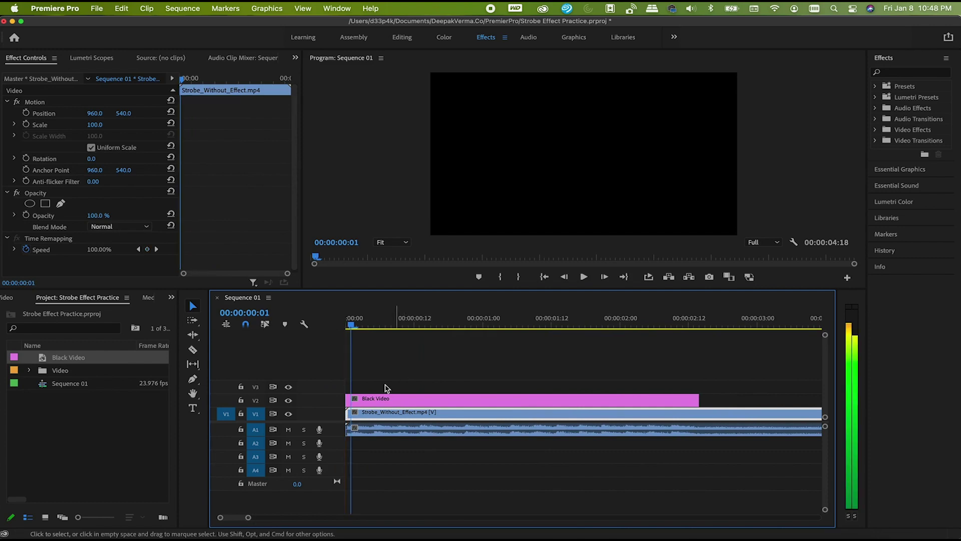
{"action": "left_click", "coordinate": [199, 350]}
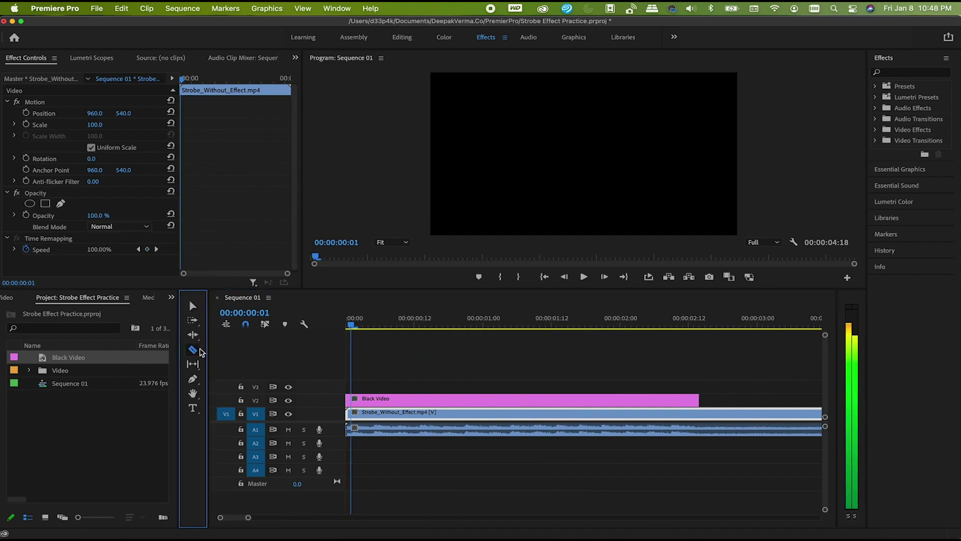
{"action": "left_click", "coordinate": [352, 399]}
{"action": "key", "text": "Right"}
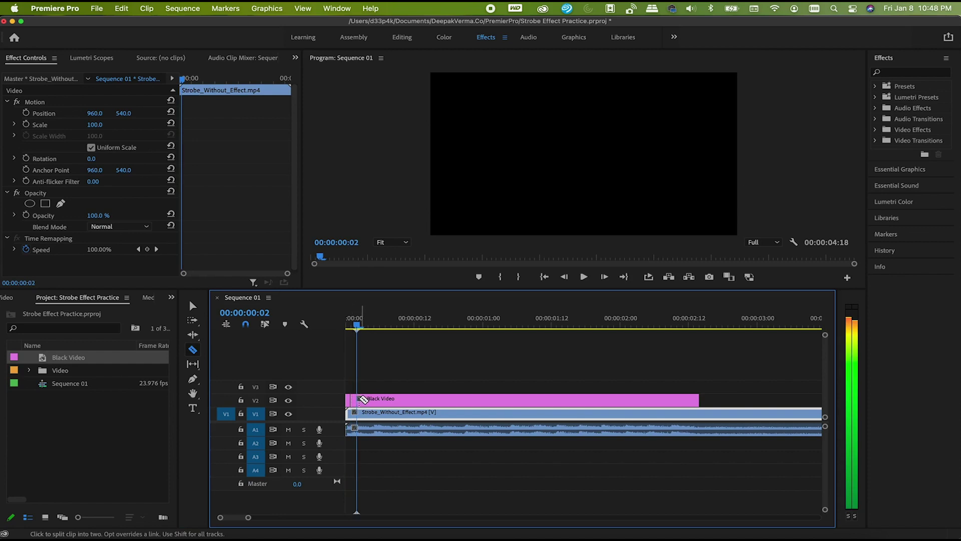
{"action": "key", "text": "Right"}
{"action": "left_click", "coordinate": [367, 399]}
{"action": "key", "text": "Right"}
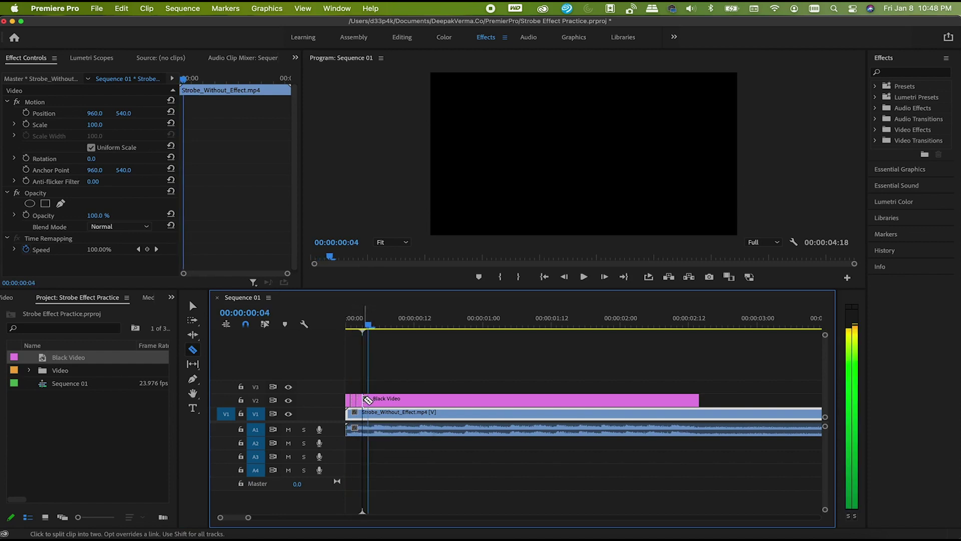
Step: Razor-cut the Black Video frame by frame through 00:00:02:12, then return to the Selection tool (V)
{"action": "left_click", "coordinate": [368, 399]}
{"action": "key", "text": "Right"}
{"action": "key", "text": "Right"}
{"action": "key", "text": "Right"}
{"action": "left_click", "coordinate": [378, 399]}
{"action": "key", "text": "Right"}
{"action": "key", "text": "Right"}
{"action": "key", "text": "Right"}
{"action": "left_click", "coordinate": [387, 399]}
{"action": "key", "text": "Right"}
{"action": "key", "text": "Right"}
{"action": "key", "text": "Right"}
{"action": "key", "text": "Right"}
{"action": "left_click", "coordinate": [414, 399]}
{"action": "key", "text": "Right"}
{"action": "key", "text": "Right"}
{"action": "key", "text": "Right"}
{"action": "key", "text": "Right"}
{"action": "left_click", "coordinate": [448, 399]}
{"action": "key", "text": "Right"}
{"action": "key", "text": "Right"}
{"action": "left_click", "coordinate": [459, 399]}
{"action": "key", "text": "Right"}
{"action": "key", "text": "Right"}
{"action": "key", "text": "Right"}
{"action": "key", "text": "Right"}
{"action": "left_click", "coordinate": [483, 399]}
{"action": "key", "text": "Right"}
{"action": "key", "text": "Right"}
{"action": "key", "text": "Right"}
{"action": "key", "text": "Right"}
{"action": "key", "text": "Right"}
{"action": "left_click", "coordinate": [512, 399]}
{"action": "key", "text": "Right"}
{"action": "key", "text": "Right"}
{"action": "key", "text": "Right"}
{"action": "left_click", "coordinate": [528, 399]}
{"action": "key", "text": "Right"}
{"action": "left_click", "coordinate": [534, 399]}
{"action": "key", "text": "Right"}
{"action": "key", "text": "Right"}
{"action": "key", "text": "Right"}
{"action": "key", "text": "Right"}
{"action": "left_click", "coordinate": [558, 399]}
{"action": "key", "text": "Right"}
{"action": "key", "text": "Right"}
{"action": "key", "text": "Right"}
{"action": "key", "text": "Right"}
{"action": "key", "text": "Right"}
{"action": "left_click", "coordinate": [585, 399]}
{"action": "key", "text": "Right"}
{"action": "key", "text": "Right"}
{"action": "key", "text": "Right"}
{"action": "key", "text": "Right"}
{"action": "key", "text": "Right"}
{"action": "left_click", "coordinate": [614, 399]}
{"action": "key", "text": "Right"}
{"action": "key", "text": "Right"}
{"action": "key", "text": "Right"}
{"action": "key", "text": "Right"}
{"action": "key", "text": "Right"}
{"action": "left_click", "coordinate": [642, 399]}
{"action": "key", "text": "Right"}
{"action": "key", "text": "Right"}
{"action": "key", "text": "Right"}
{"action": "key", "text": "Right"}
{"action": "key", "text": "Right"}
{"action": "left_click", "coordinate": [671, 400]}
{"action": "key", "text": "Right"}
{"action": "key", "text": "Right"}
{"action": "key", "text": "Right"}
{"action": "left_click", "coordinate": [688, 399]}
{"action": "key", "text": "Left"}
{"action": "key", "text": "Right"}
{"action": "key", "text": "Right"}
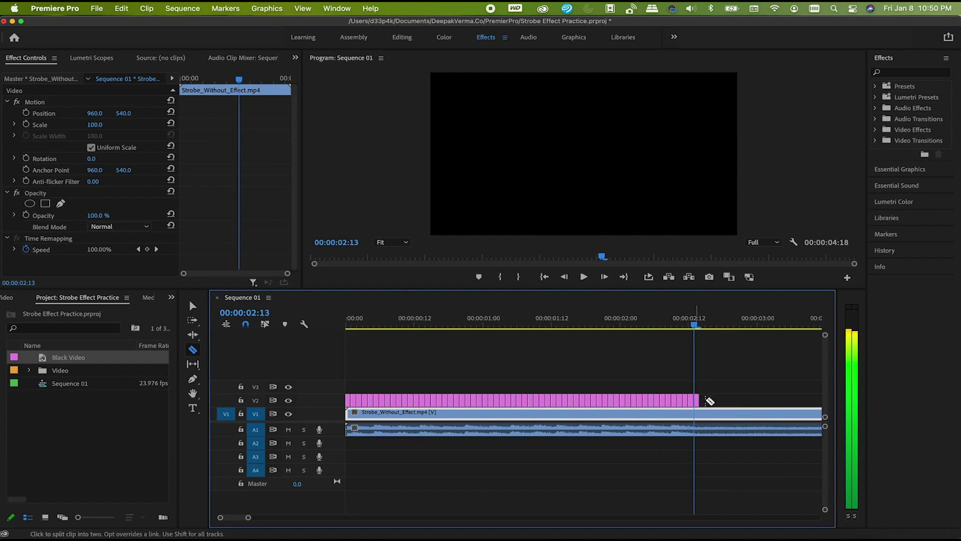
{"action": "key", "text": "v"}
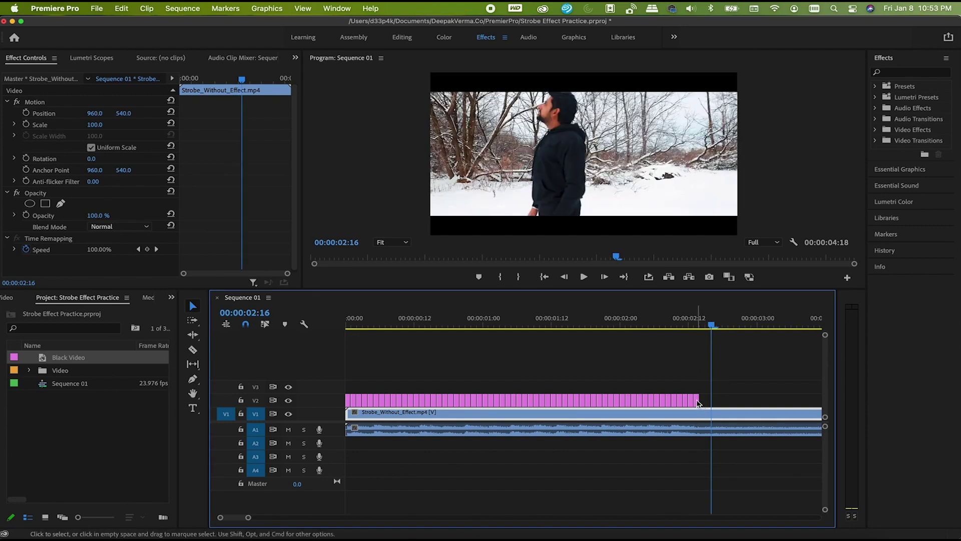
Step: Delete alternate one-frame black pieces, then render In to Out and play the strobe from the start
{"action": "left_click_drag", "start_coordinate": [699, 403], "coordinate": [351, 401]}
{"action": "left_click", "coordinate": [670, 381]}
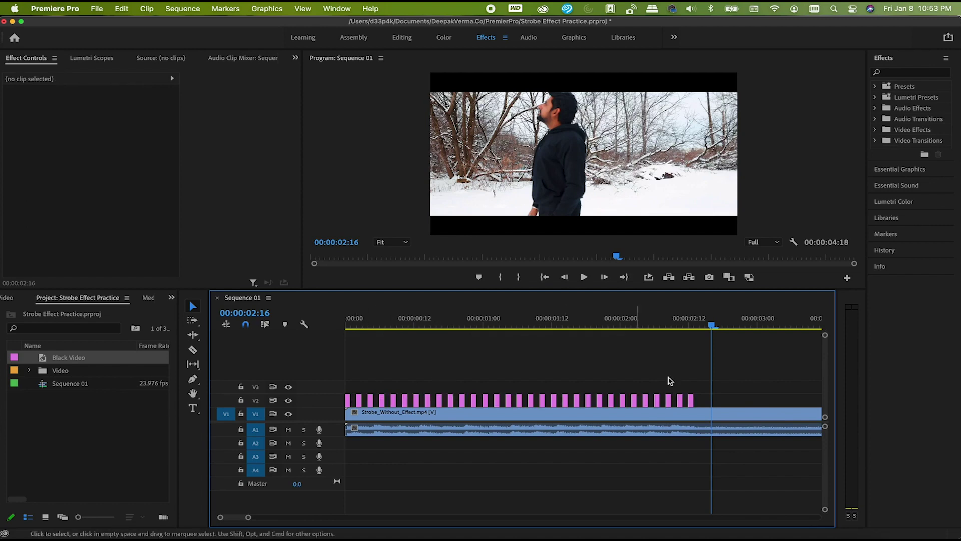
{"action": "key", "text": "Home"}
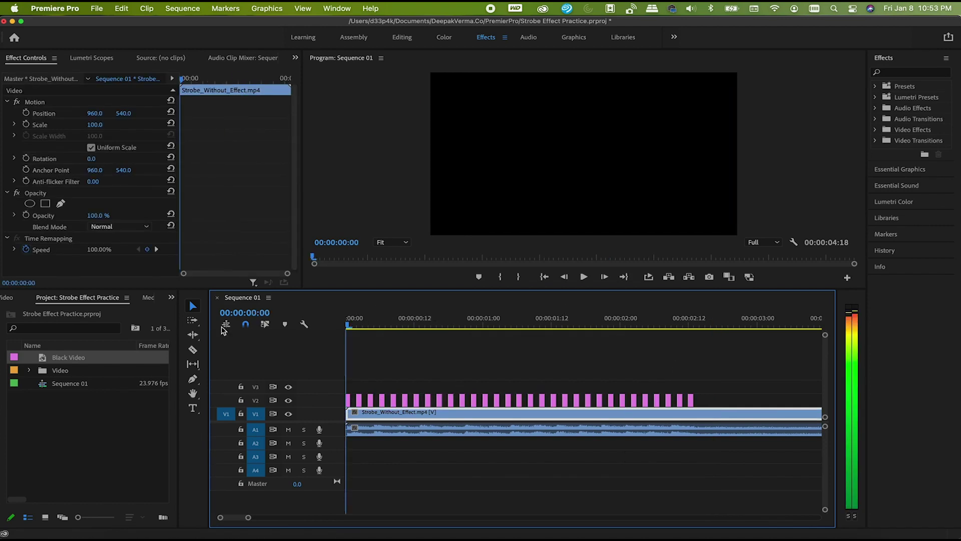
{"action": "left_click", "coordinate": [191, 10]}
{"action": "left_click", "coordinate": [191, 56]}
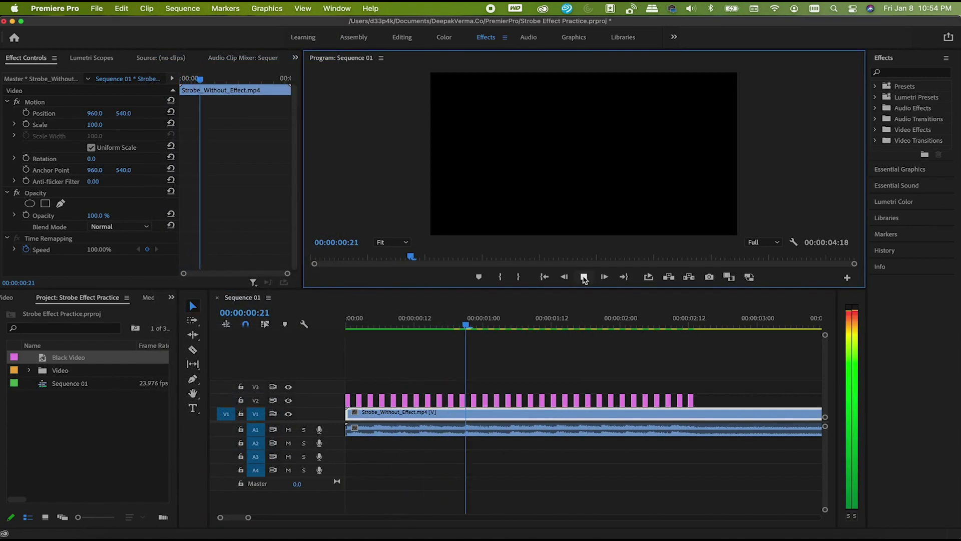